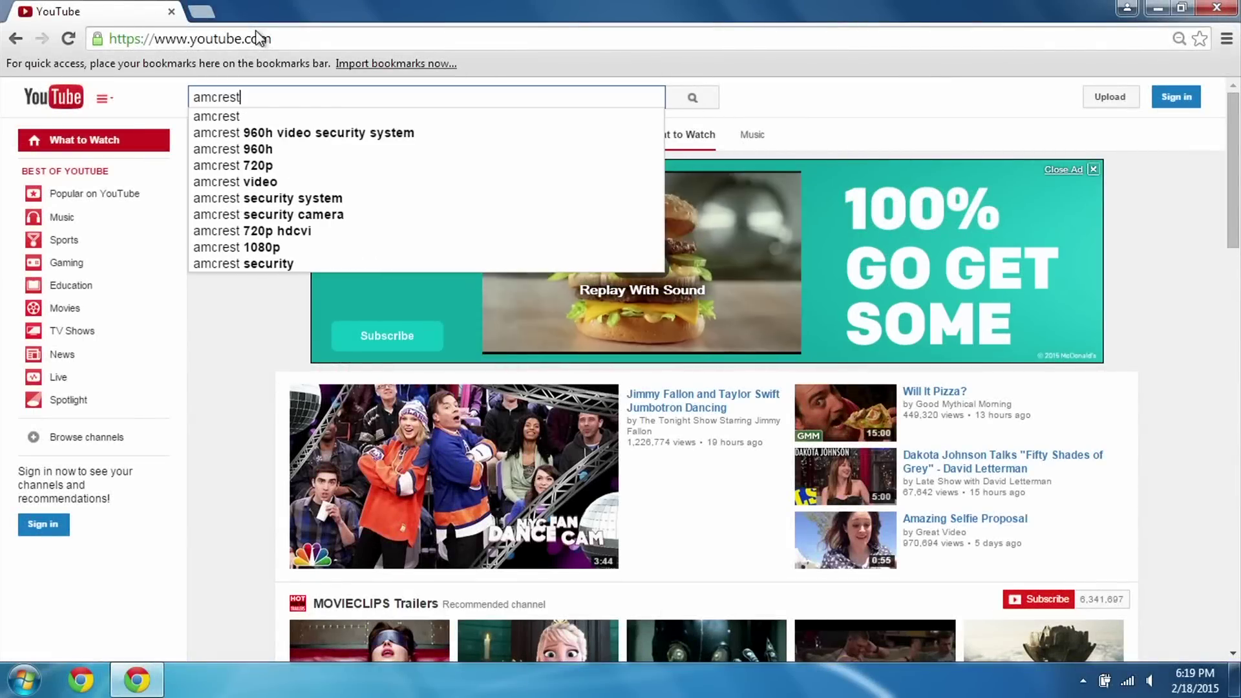
Search YouTube for 'amcrest local access' and play the 'How to Setup Amcrest HDCVI DVR for Local Access' video
{"action": "type", "text": "cess"}
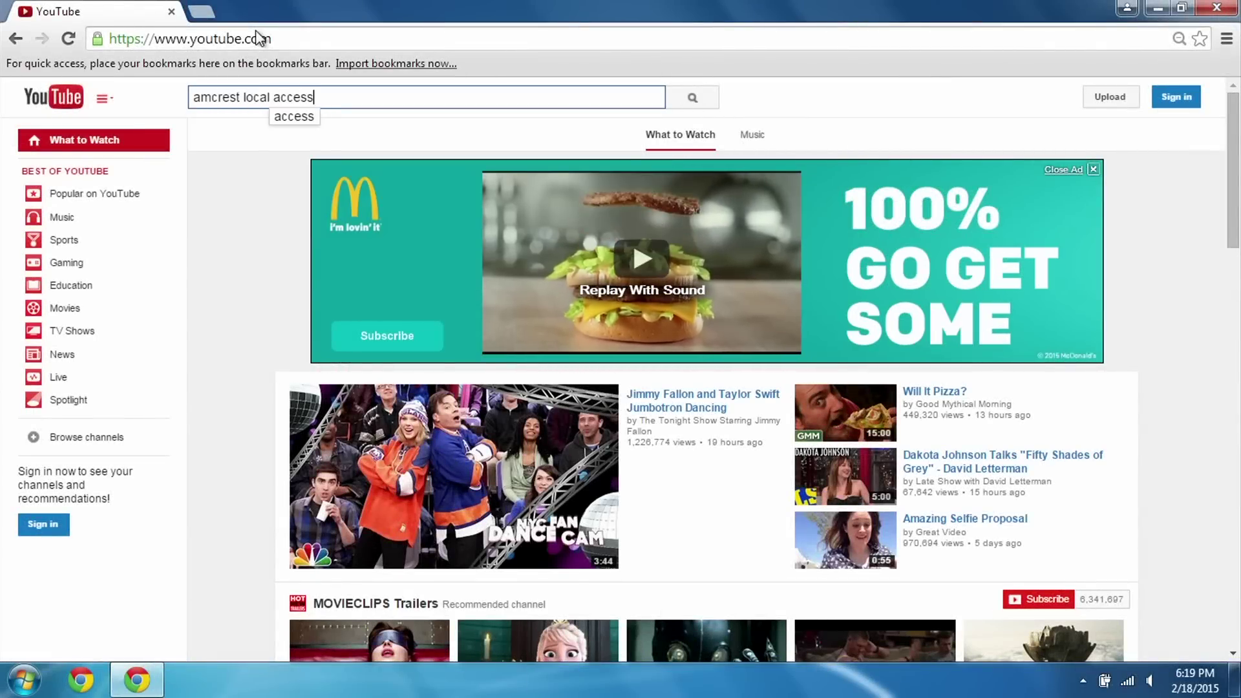
{"action": "key", "text": "Return"}
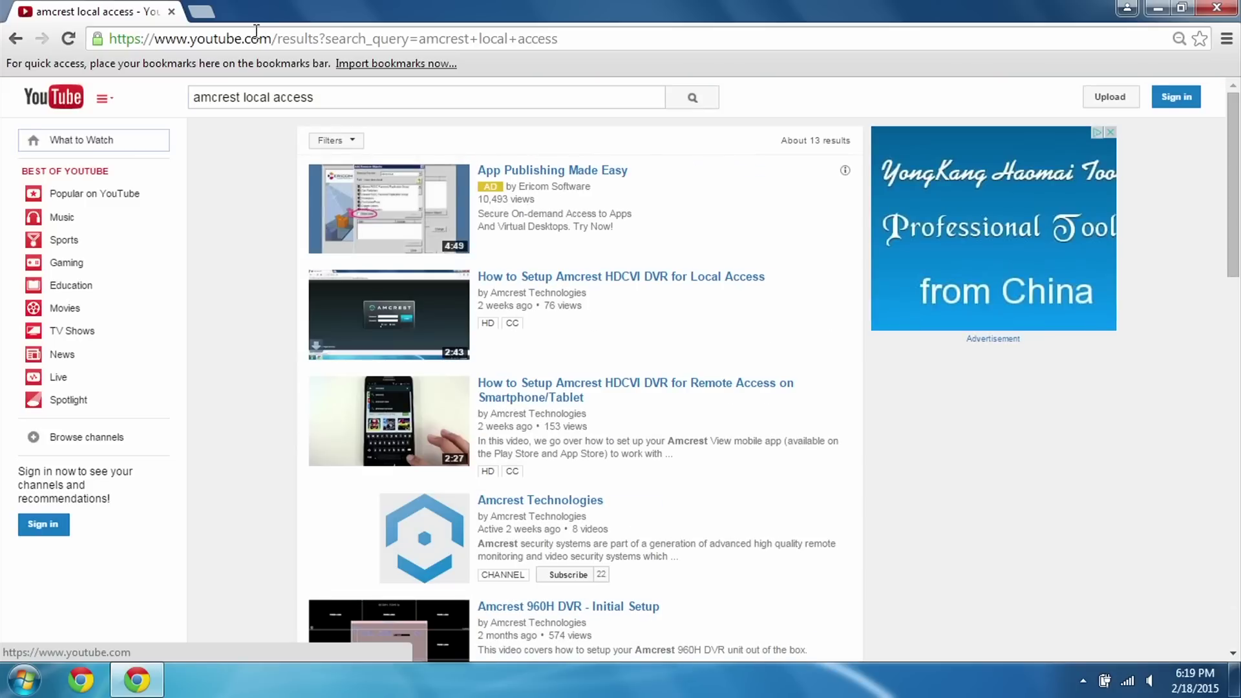
{"action": "left_click", "coordinate": [403, 315]}
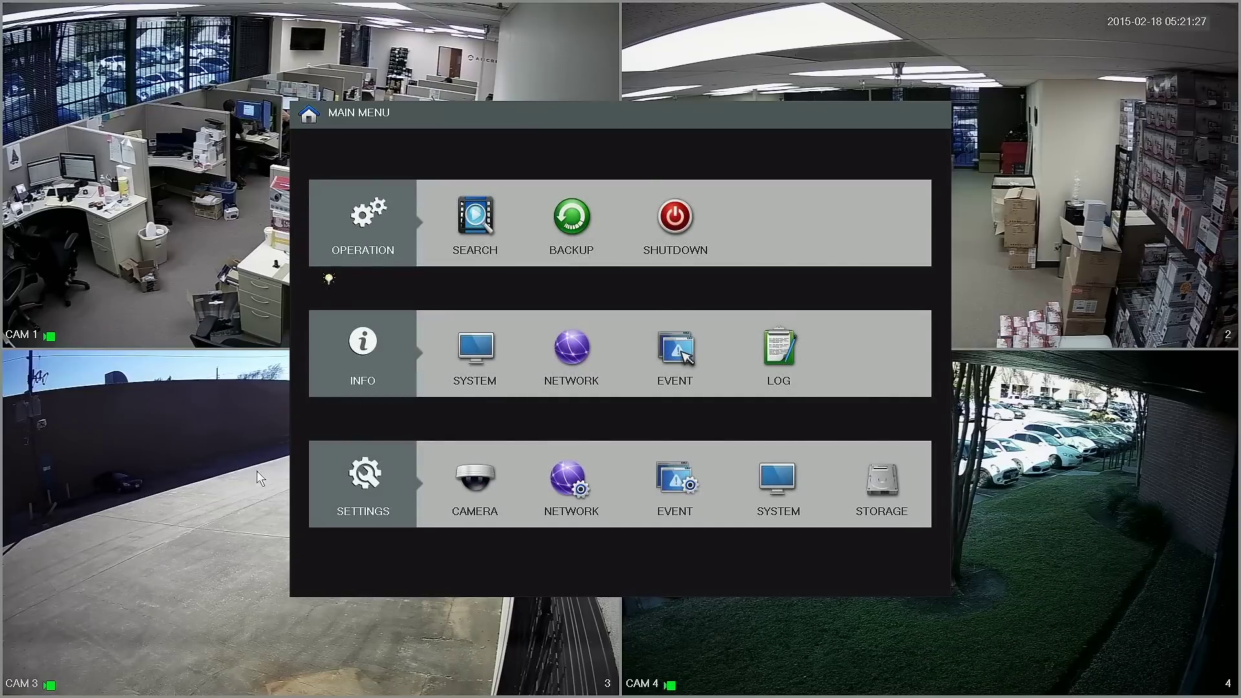
Change the DVR's HTTP port from 80 to 37776 under Network > Connection and apply it
{"action": "left_click", "coordinate": [594, 482]}
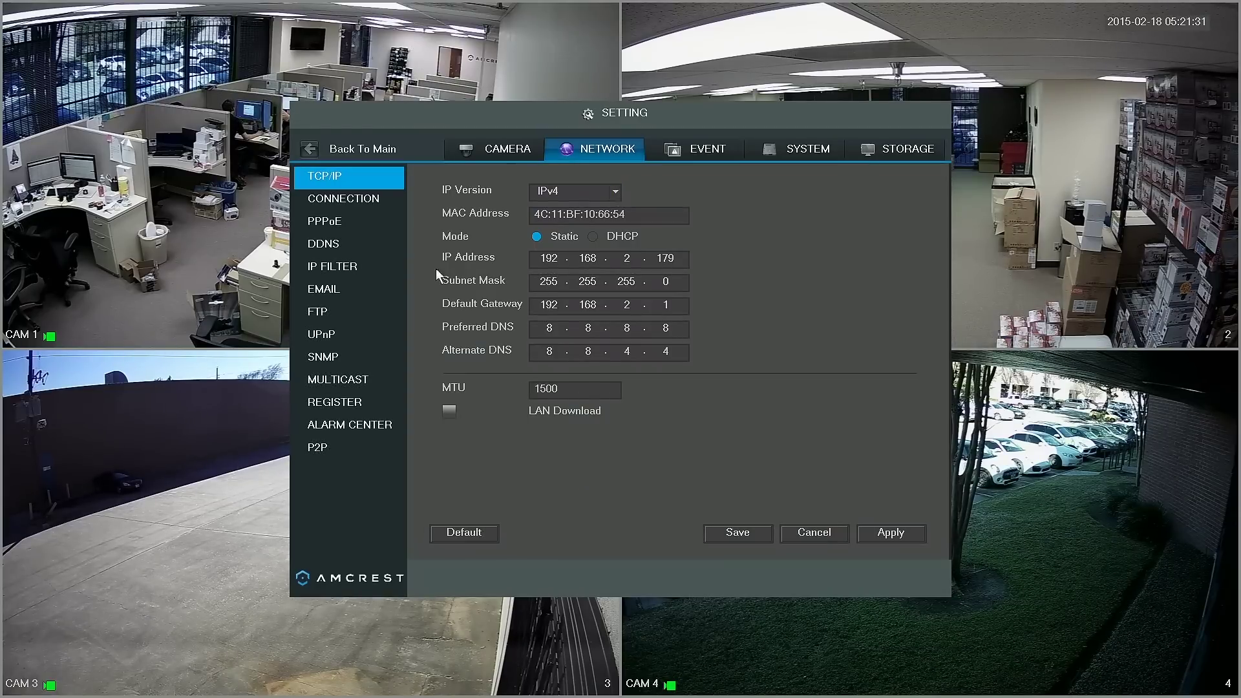
{"action": "left_click", "coordinate": [381, 196]}
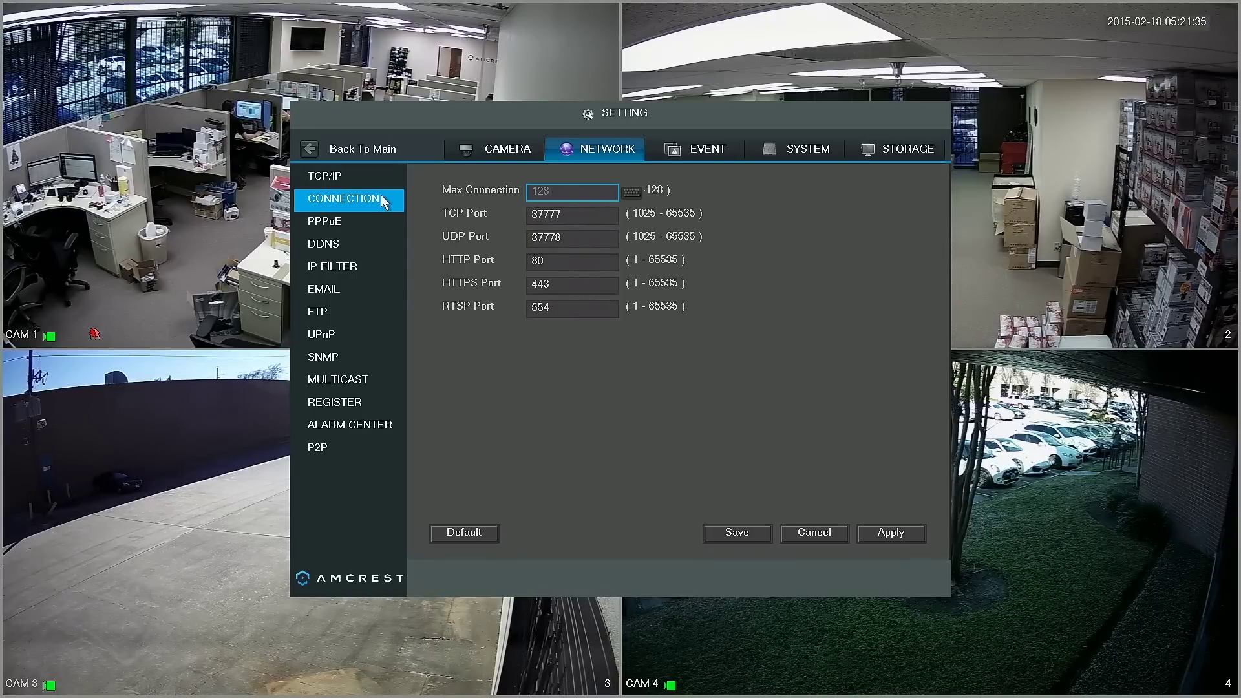
{"action": "left_click", "coordinate": [560, 259]}
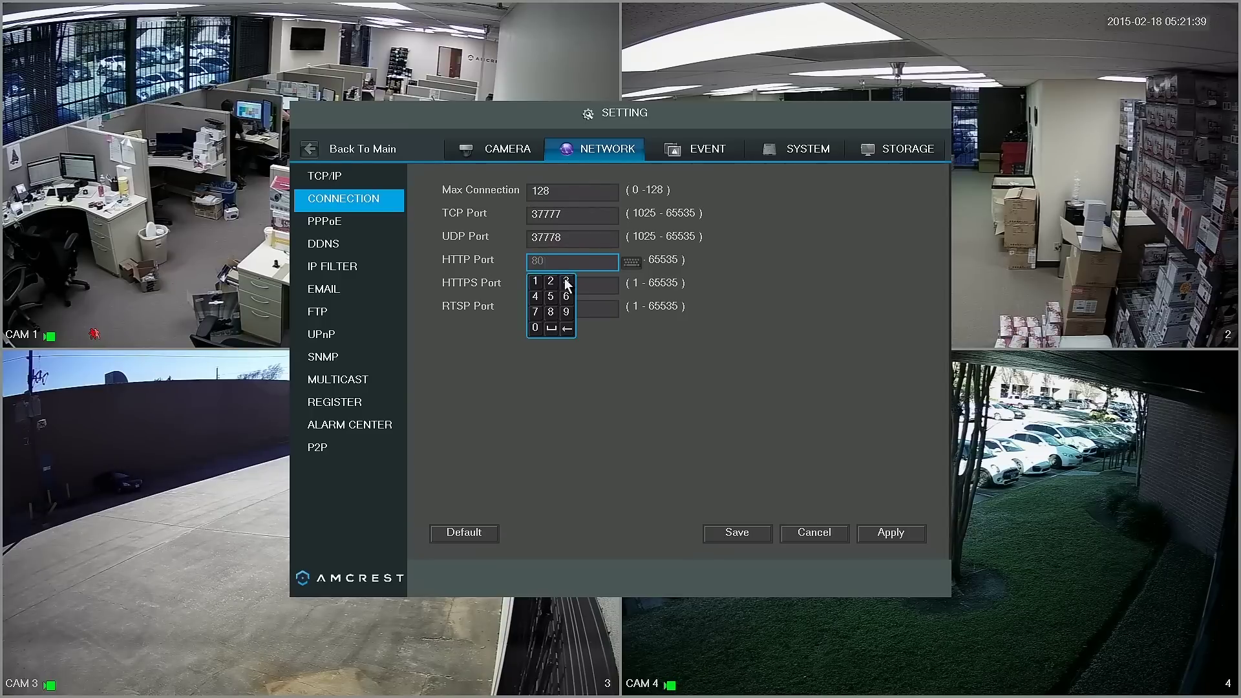
{"action": "left_click", "coordinate": [566, 281]}
{"action": "left_click", "coordinate": [536, 312]}
{"action": "left_click", "coordinate": [535, 315]}
{"action": "left_click", "coordinate": [439, 264]}
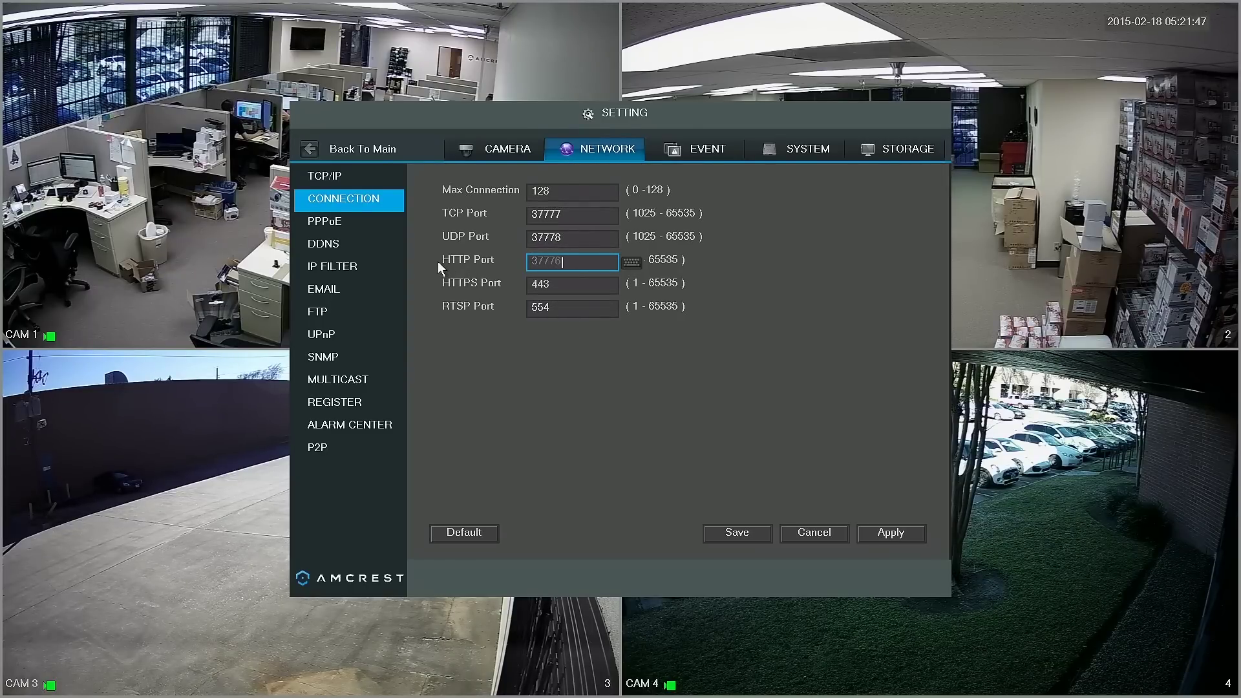
{"action": "left_click", "coordinate": [883, 543]}
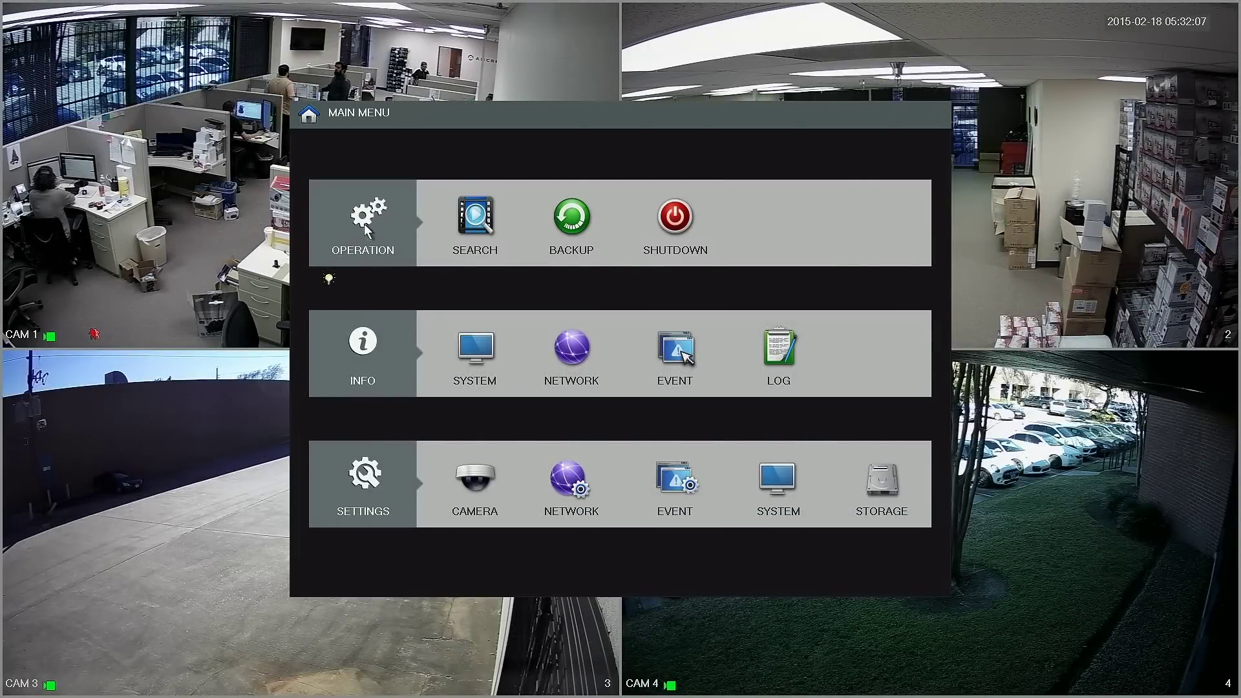
Reopen Network > Connection and verify HTTP Port still reads 37776 after the restart
{"action": "left_click", "coordinate": [587, 497]}
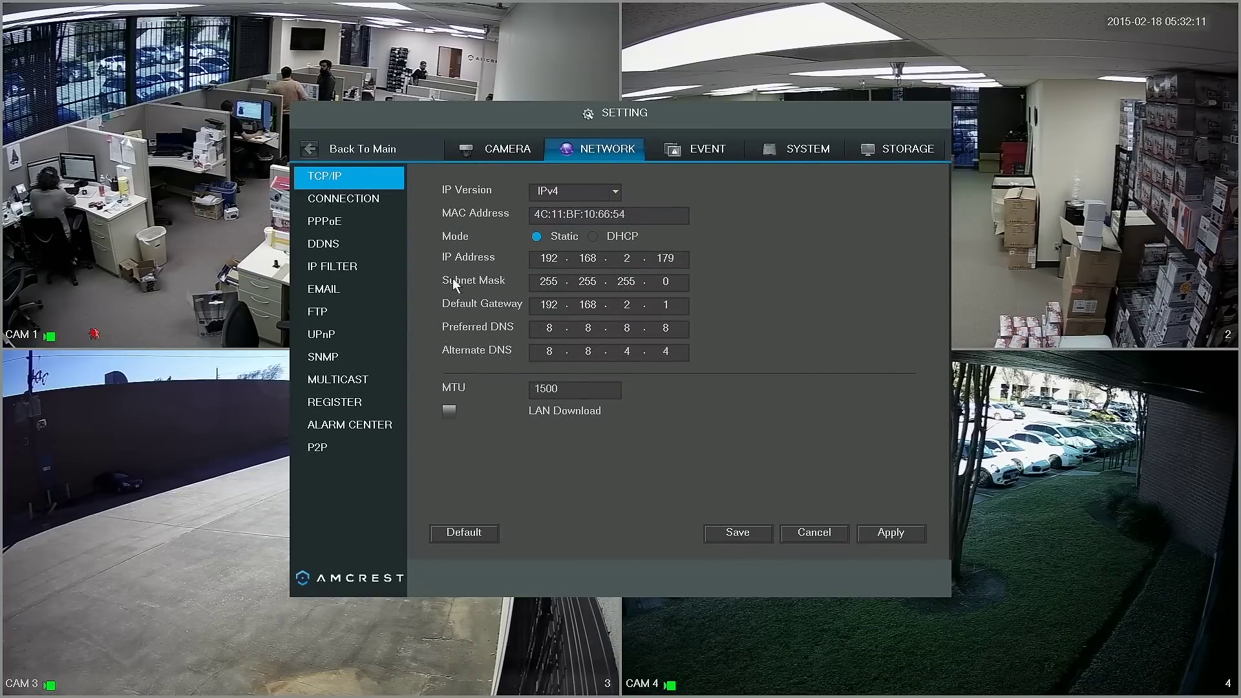
{"action": "left_click", "coordinate": [362, 201]}
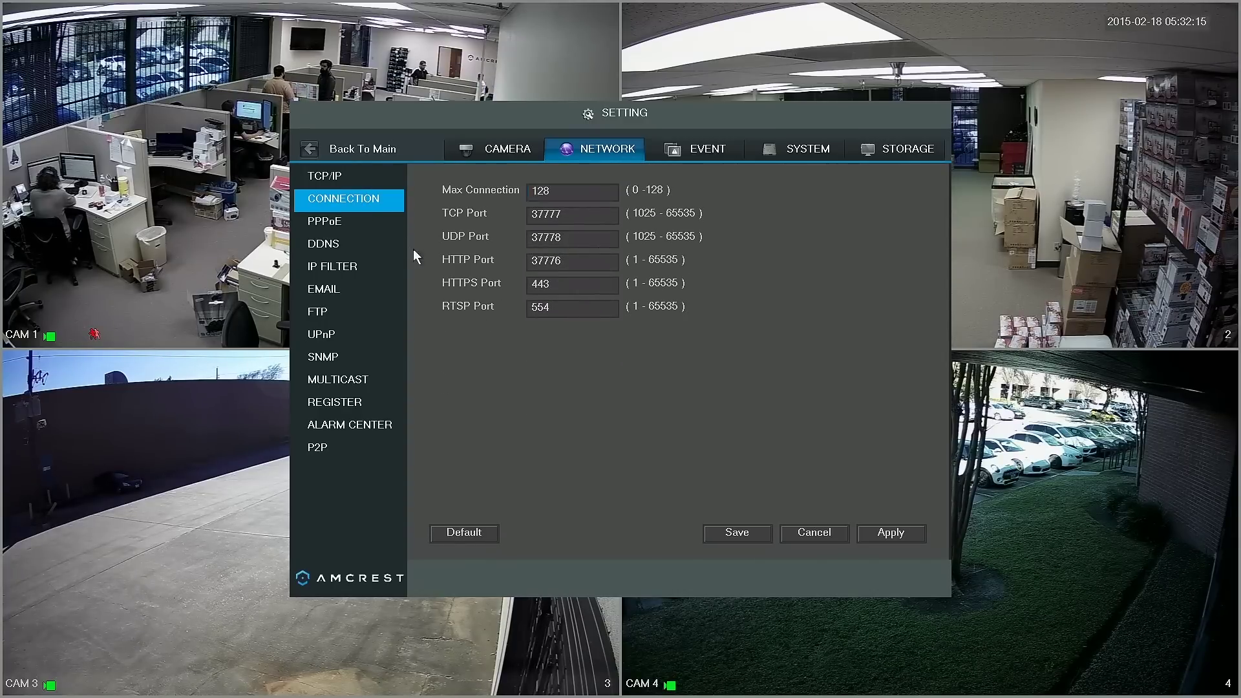
{"action": "left_click", "coordinate": [530, 262]}
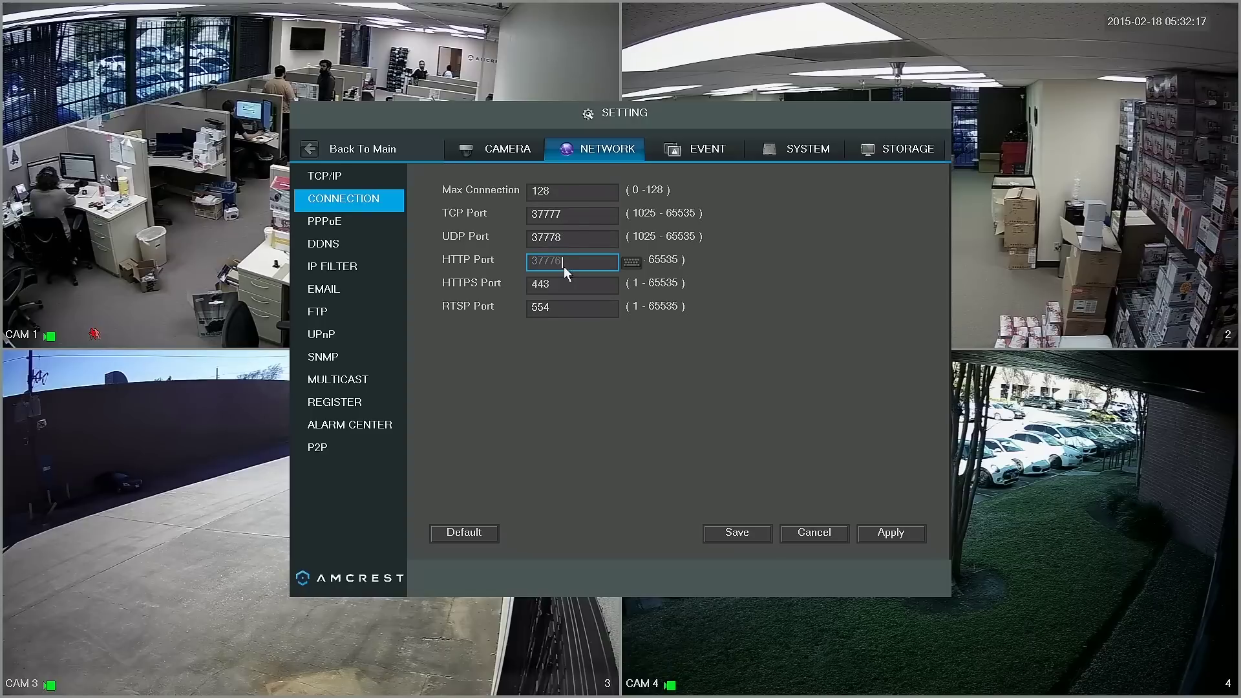
{"action": "left_click", "coordinate": [421, 230]}
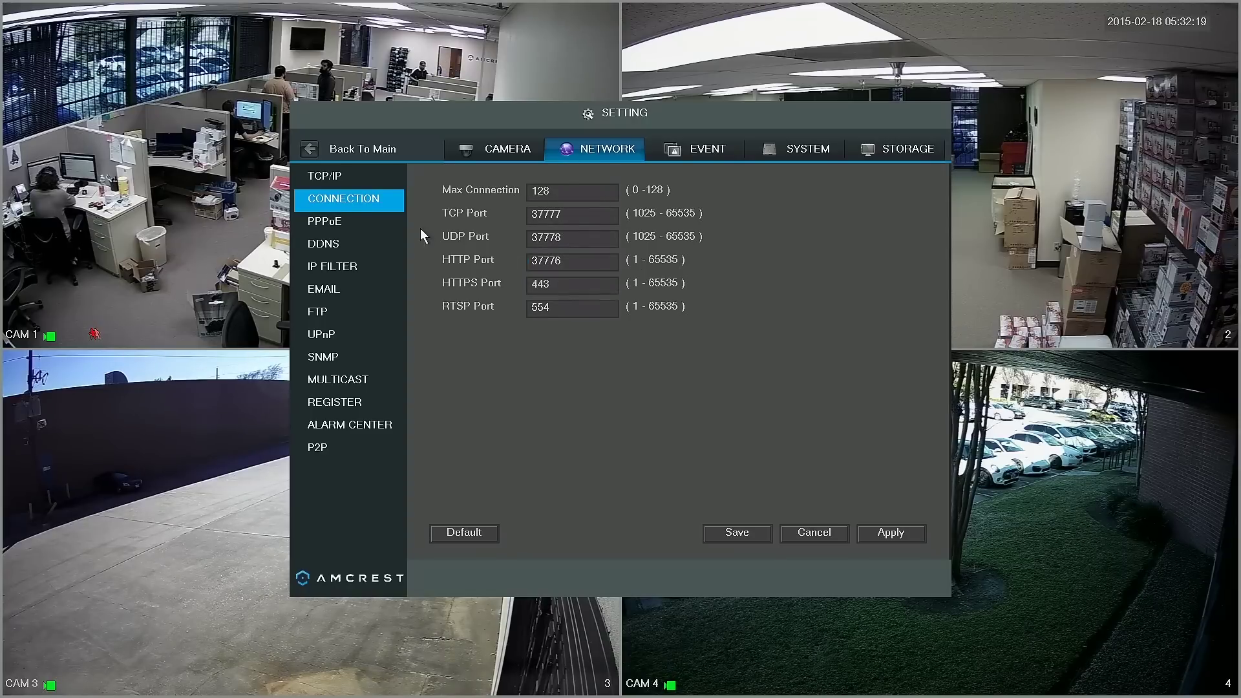
{"action": "left_click", "coordinate": [392, 243]}
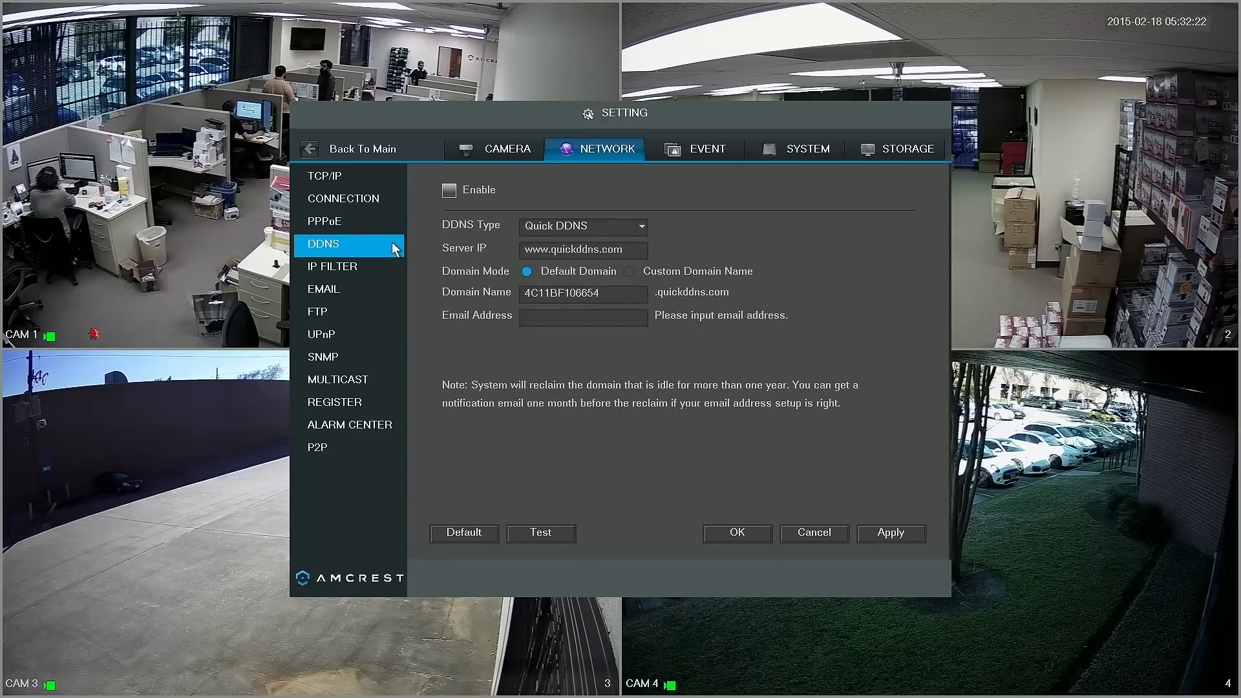
{"action": "left_click", "coordinate": [449, 194]}
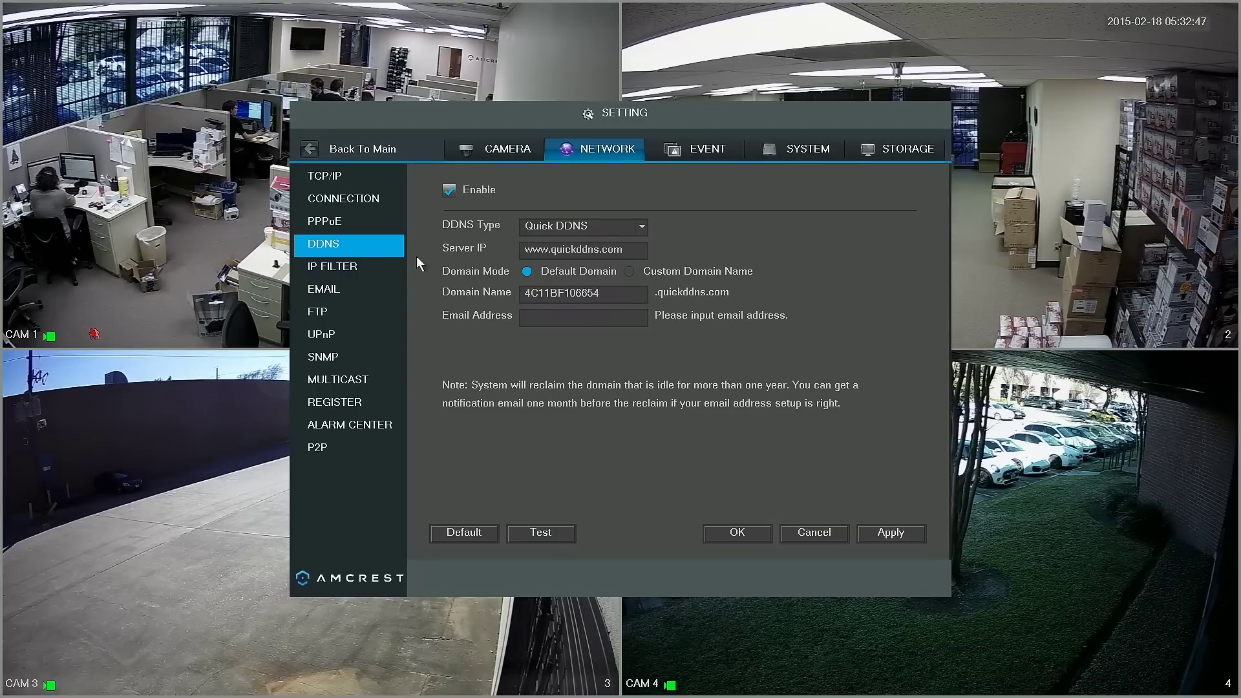
Turn on UPnP and set the HTTP mapping's internal port to 37776
{"action": "left_click", "coordinate": [394, 333]}
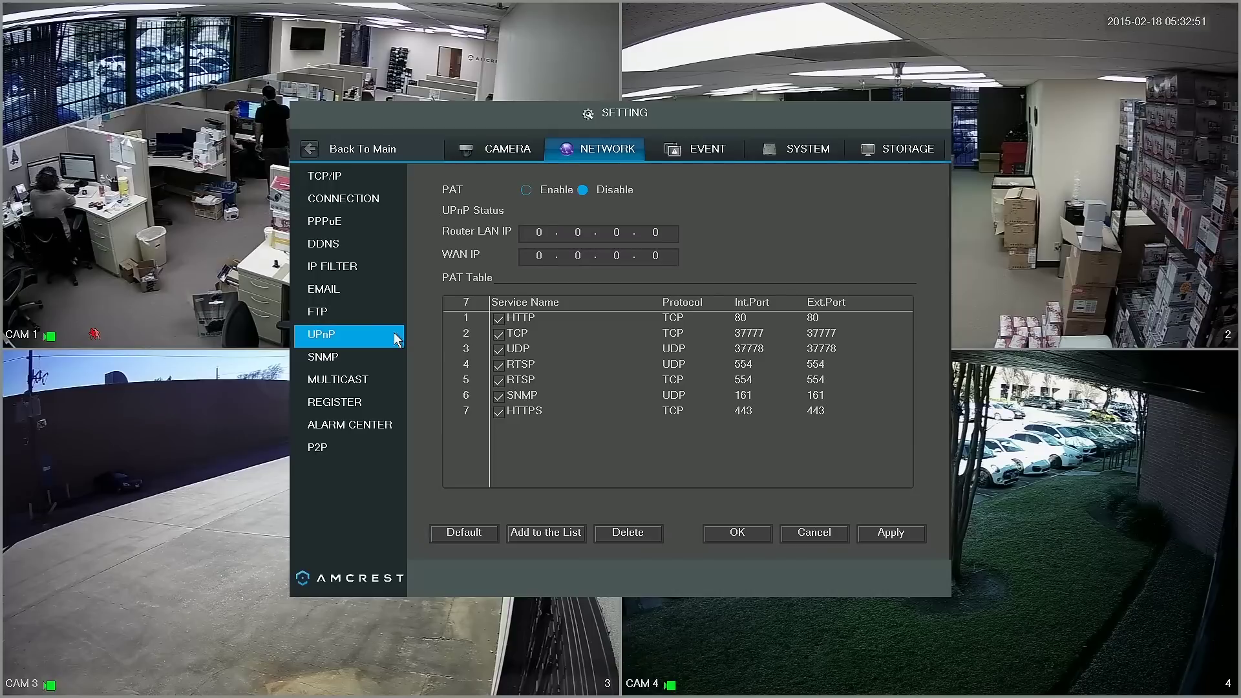
{"action": "left_click", "coordinate": [525, 191]}
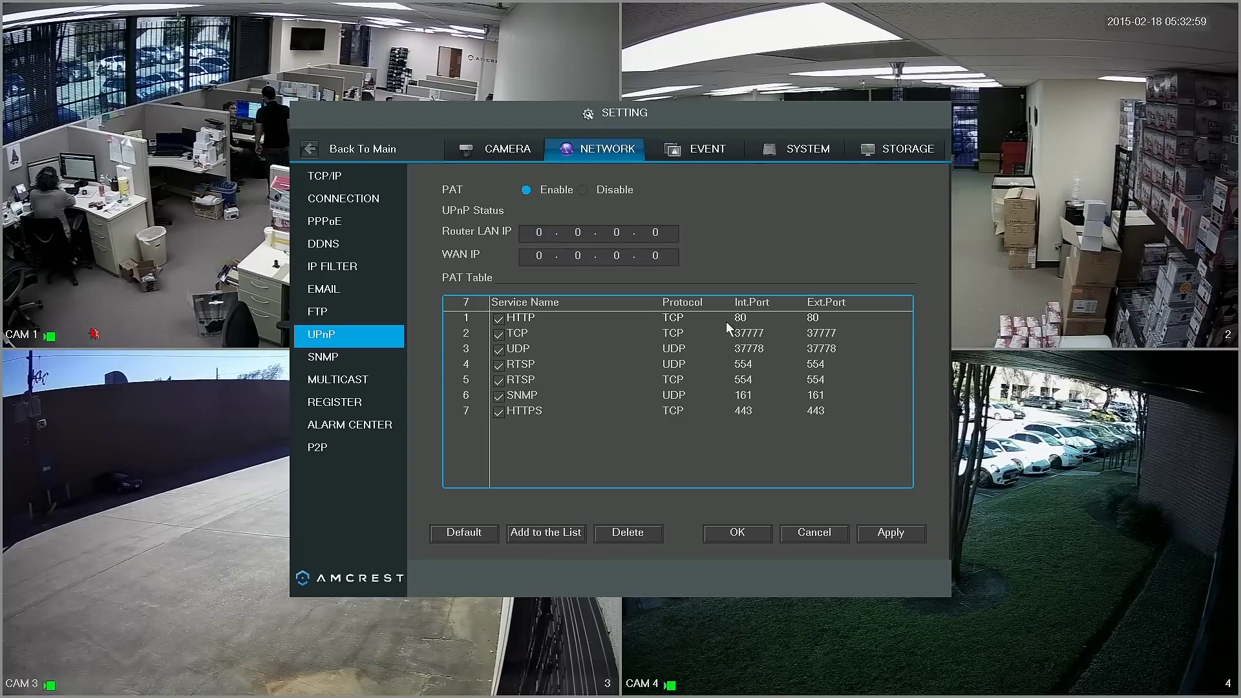
{"action": "double_click", "coordinate": [745, 318]}
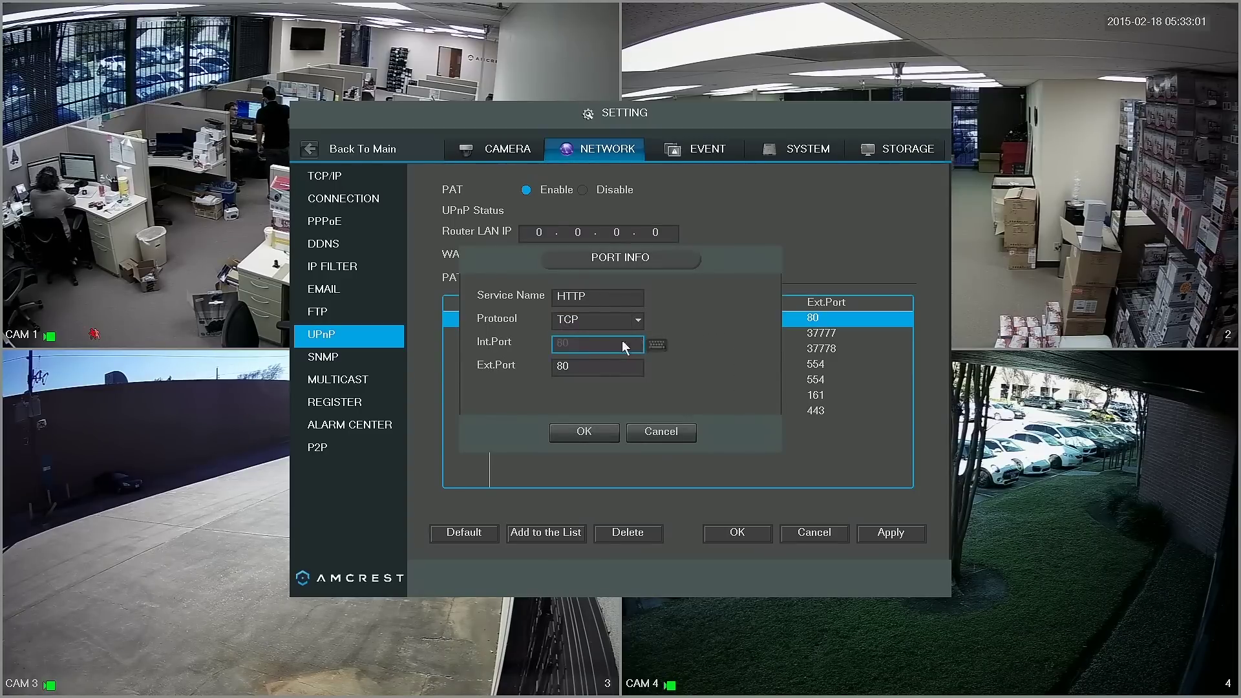
{"action": "left_click", "coordinate": [590, 344]}
{"action": "left_click", "coordinate": [590, 363]}
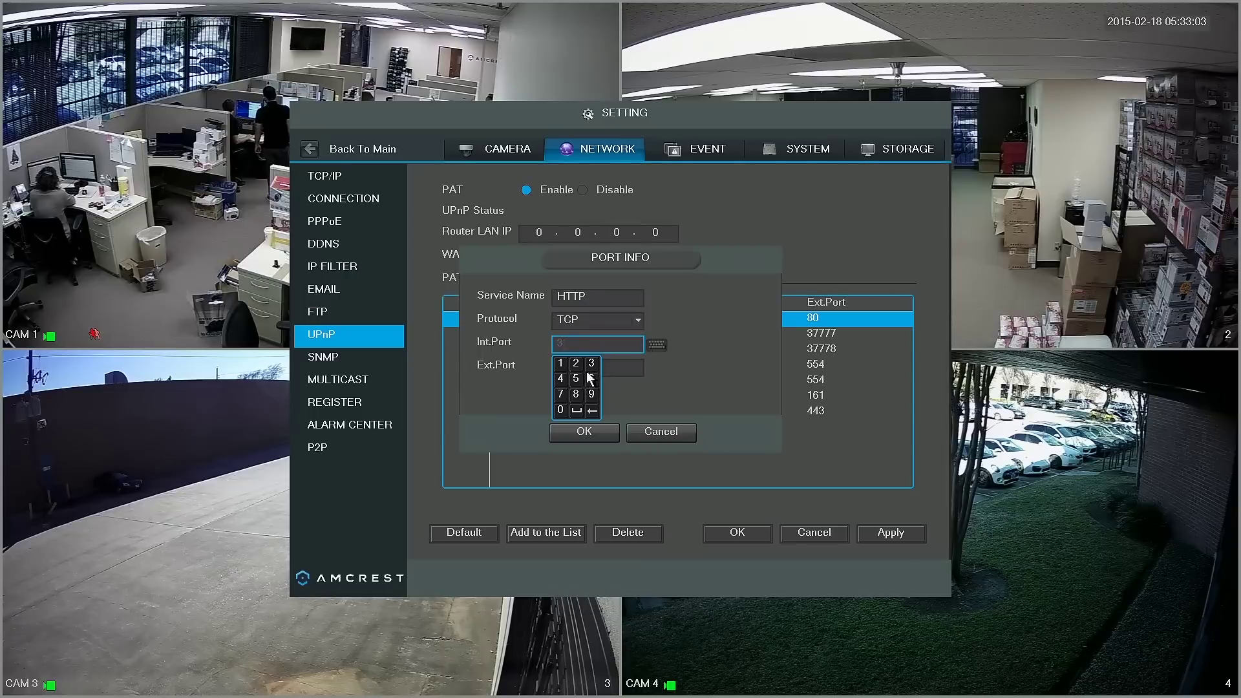
{"action": "left_click", "coordinate": [562, 395]}
{"action": "left_click", "coordinate": [561, 395]}
{"action": "left_click", "coordinate": [560, 396]}
{"action": "left_click", "coordinate": [593, 377]}
Set the HTTP mapping's external port to 37776 and confirm the entry
{"action": "left_click", "coordinate": [610, 371]}
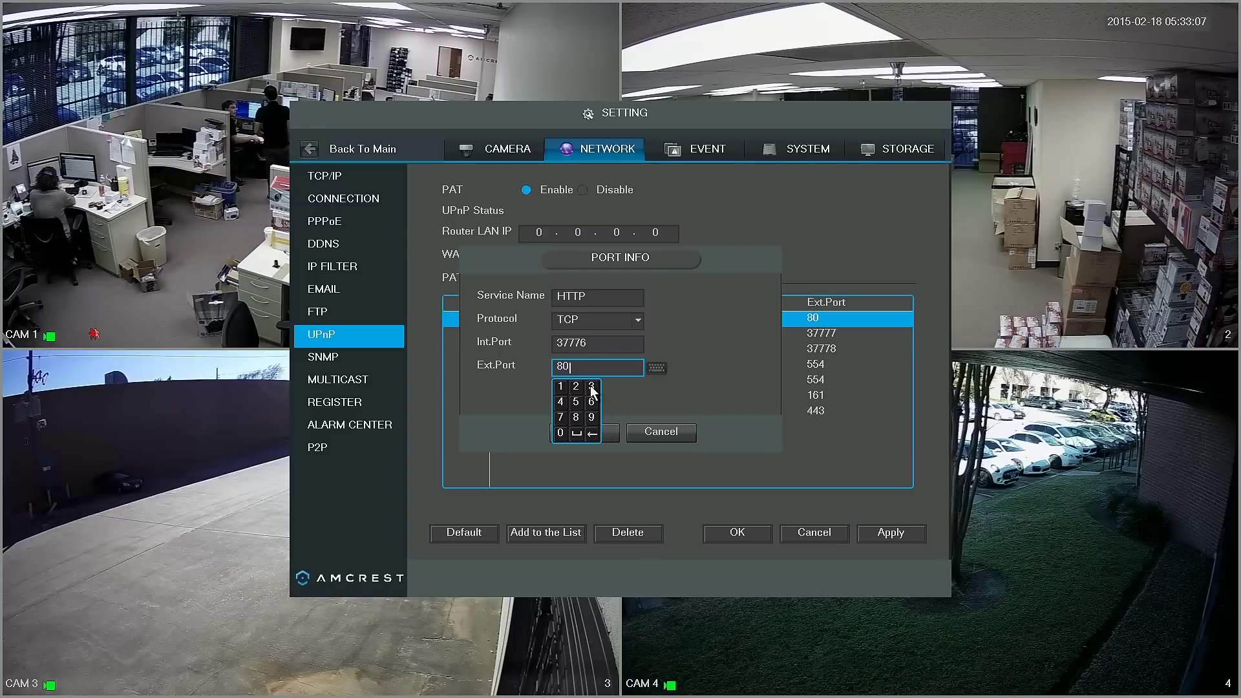
{"action": "left_click", "coordinate": [592, 387]}
{"action": "left_click", "coordinate": [559, 417]}
{"action": "left_click", "coordinate": [559, 417]}
{"action": "left_click", "coordinate": [559, 417]}
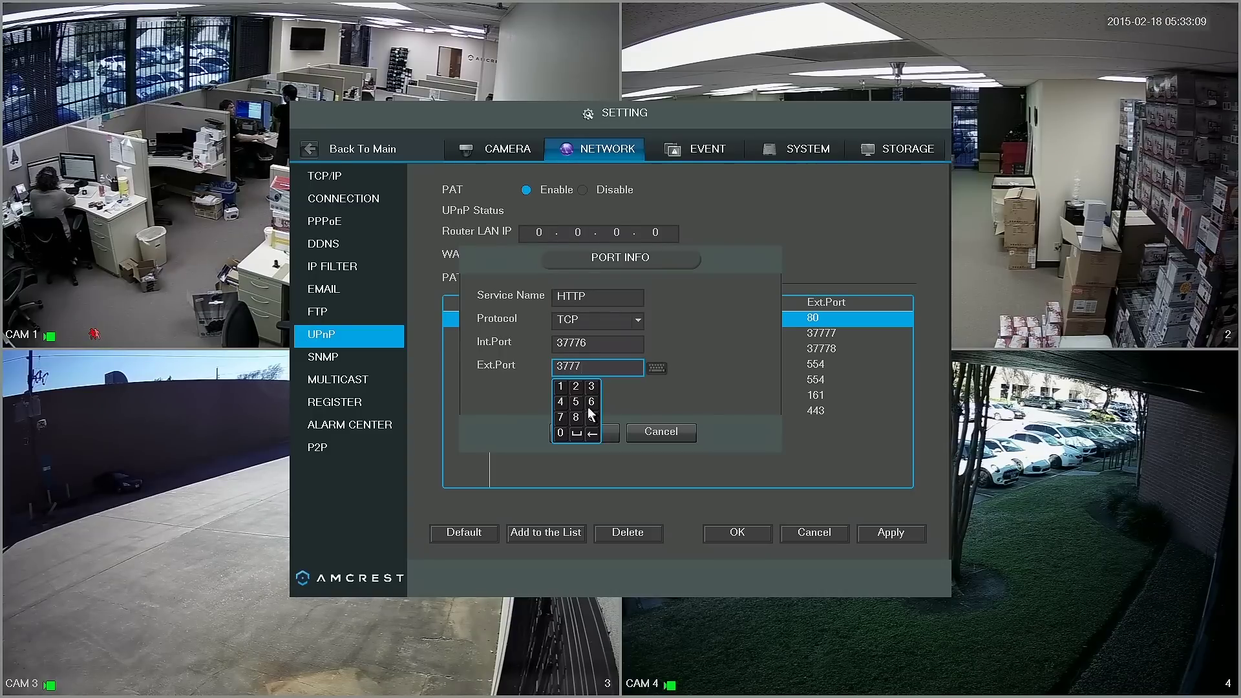
{"action": "left_click", "coordinate": [590, 403]}
{"action": "left_click", "coordinate": [610, 392]}
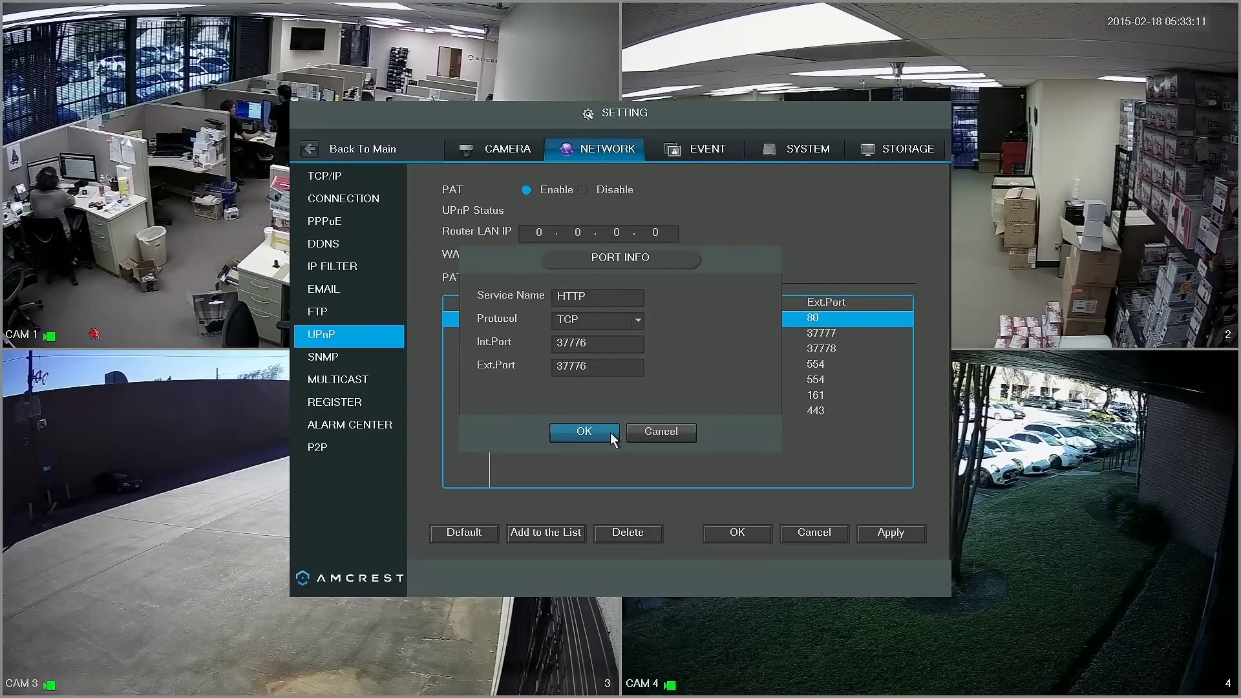
{"action": "left_click", "coordinate": [610, 432]}
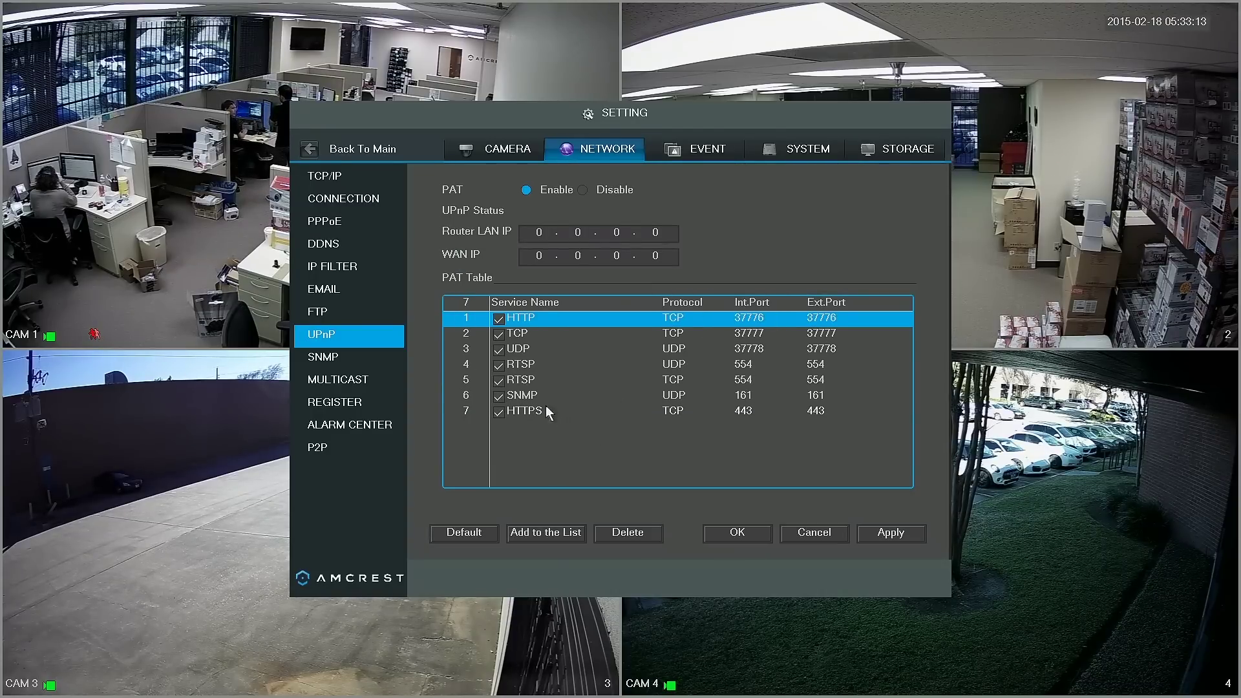
Disable the RTSP UDP, RTSP TCP, SNMP and HTTPS port mappings
{"action": "left_click", "coordinate": [502, 365]}
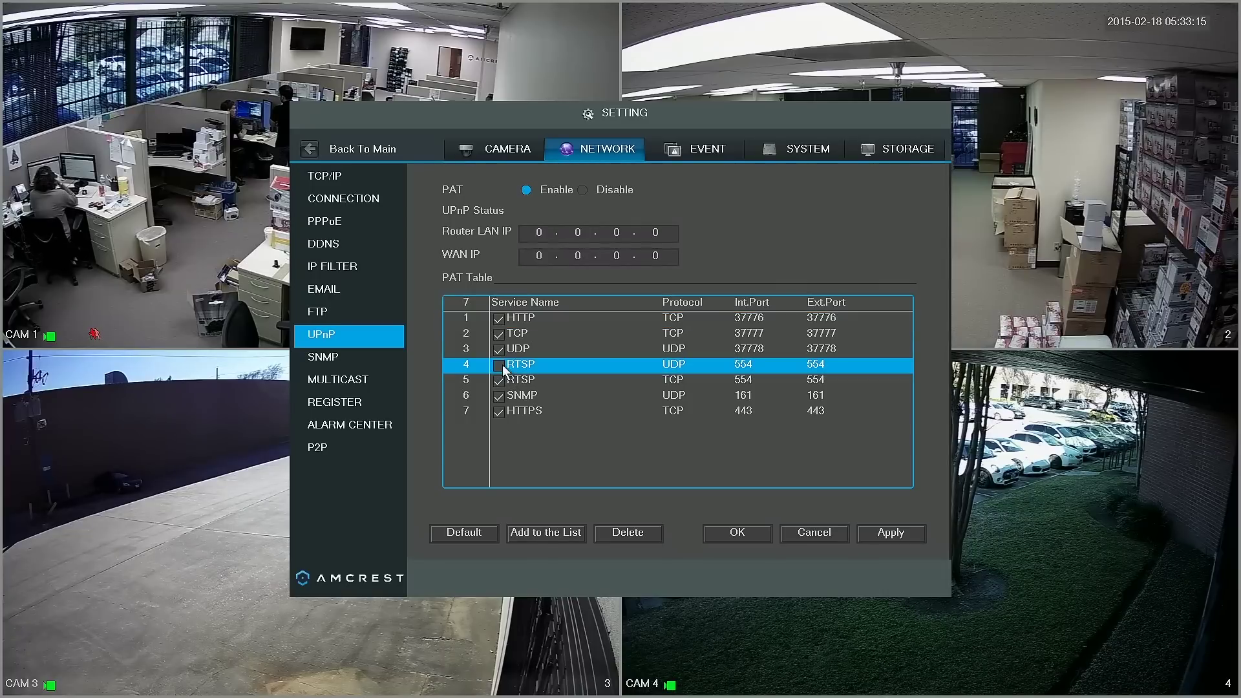
{"action": "left_click", "coordinate": [500, 381]}
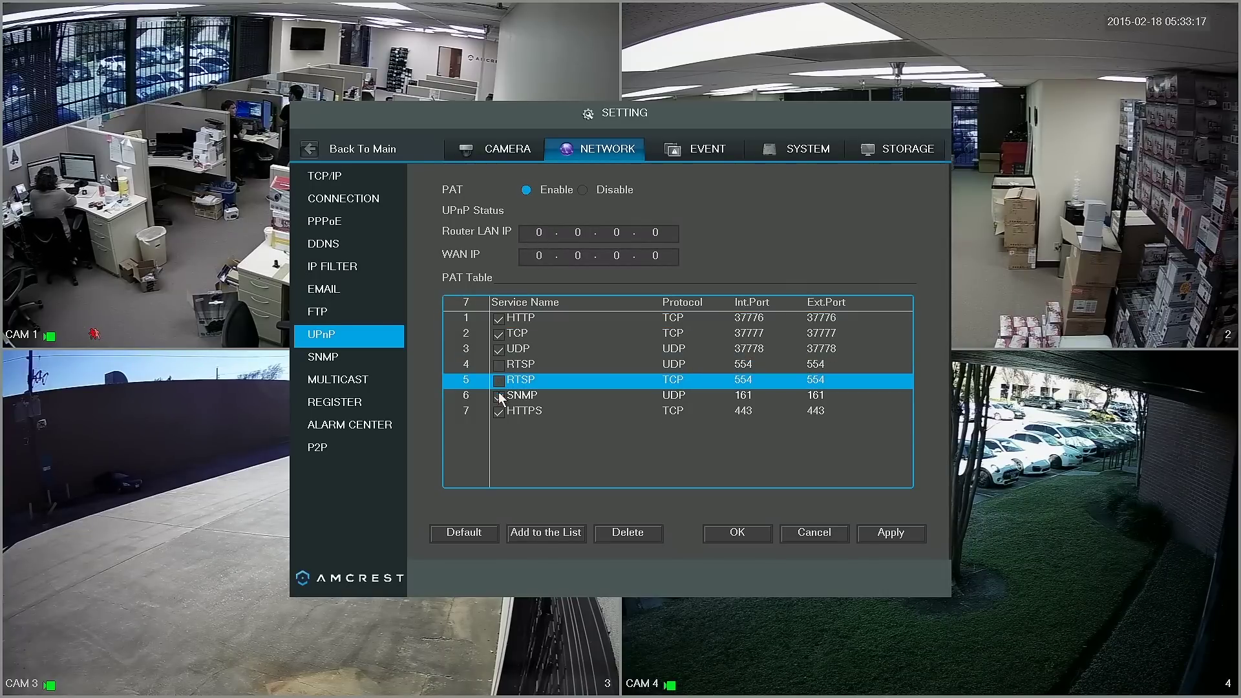
{"action": "left_click", "coordinate": [499, 396]}
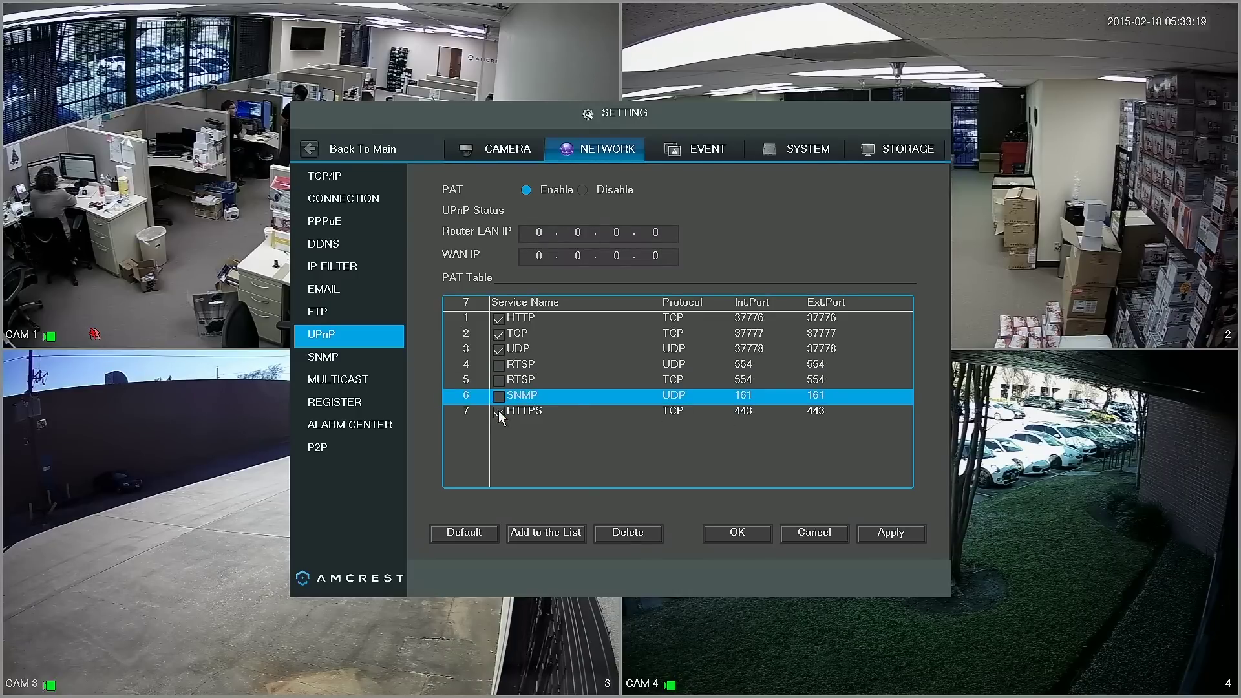
{"action": "left_click", "coordinate": [499, 413]}
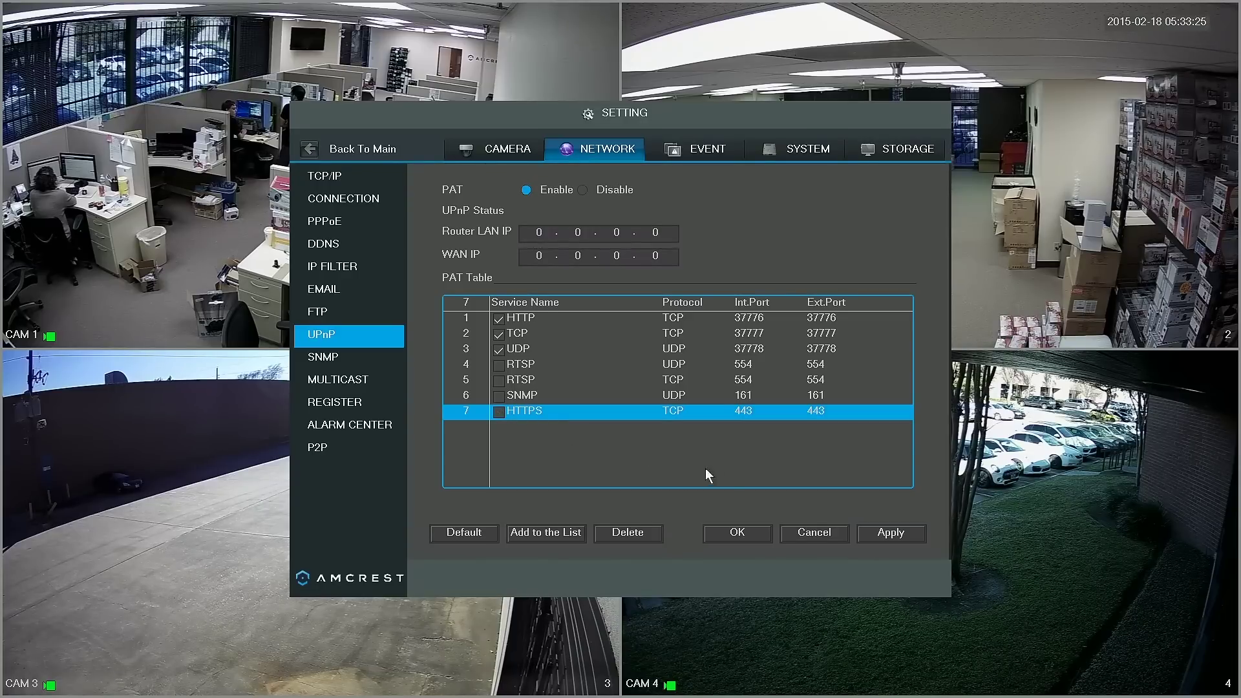
Apply the UPnP settings, save, and reopen Network settings to check UPnP status shows Success
{"action": "left_click", "coordinate": [861, 533]}
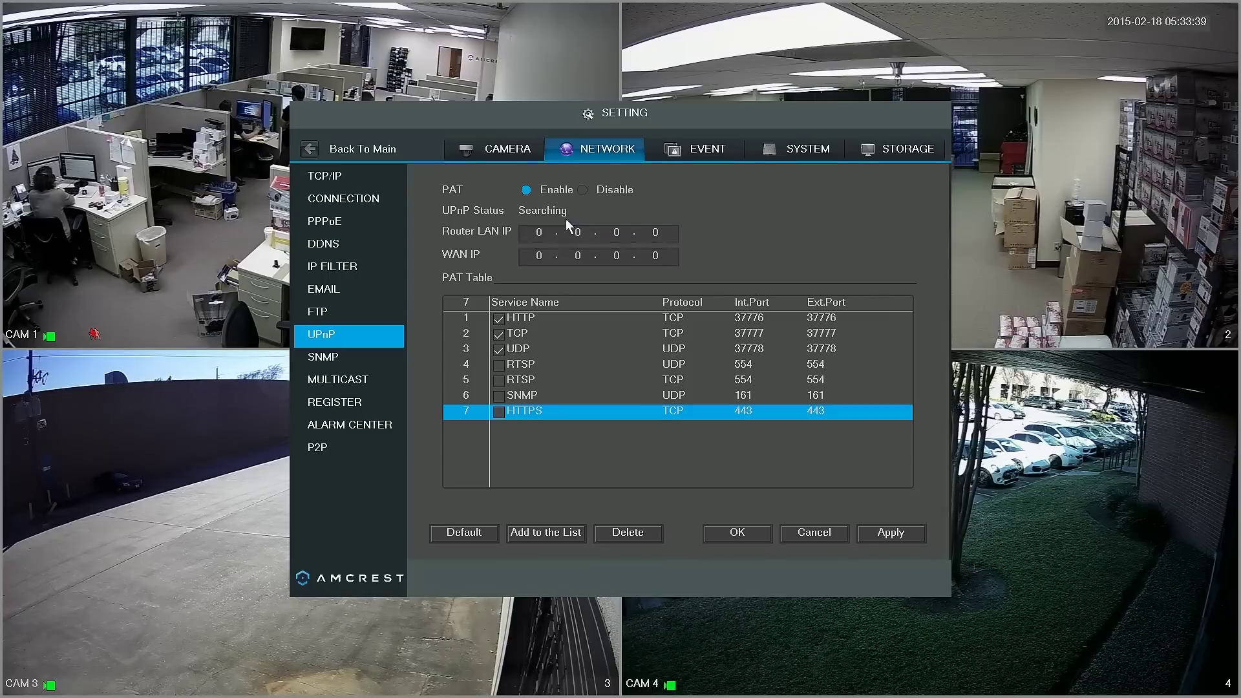
{"action": "left_click", "coordinate": [715, 534]}
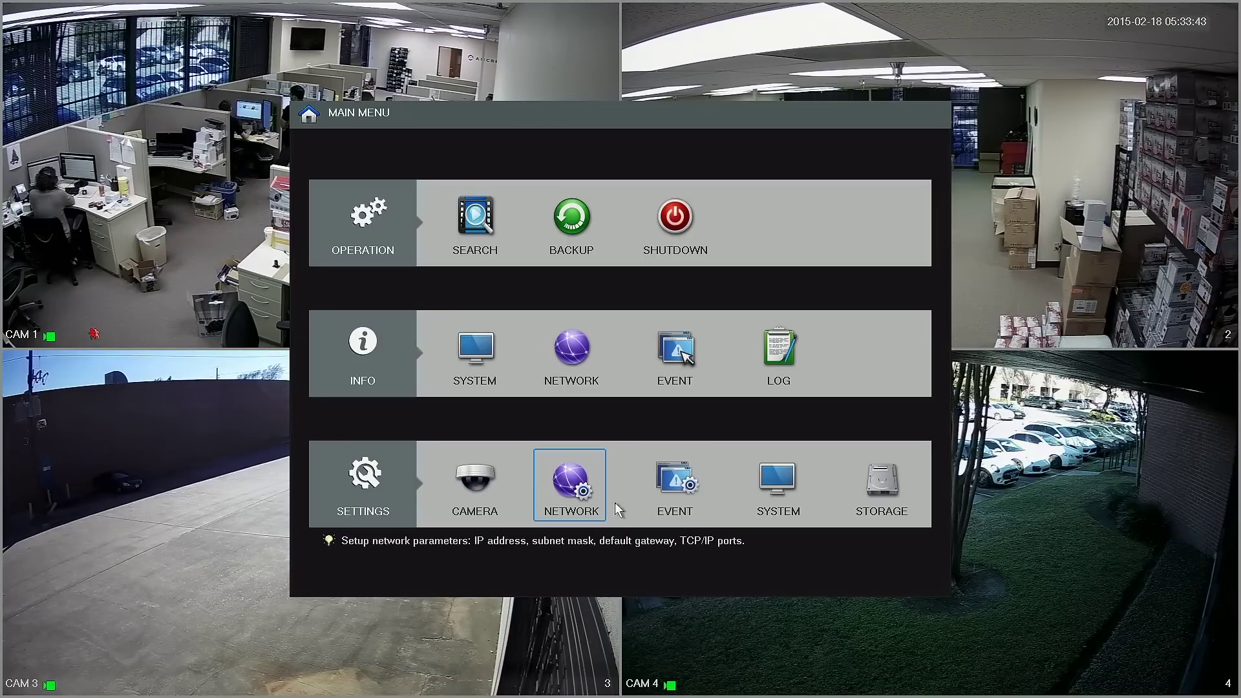
{"action": "left_click", "coordinate": [576, 496]}
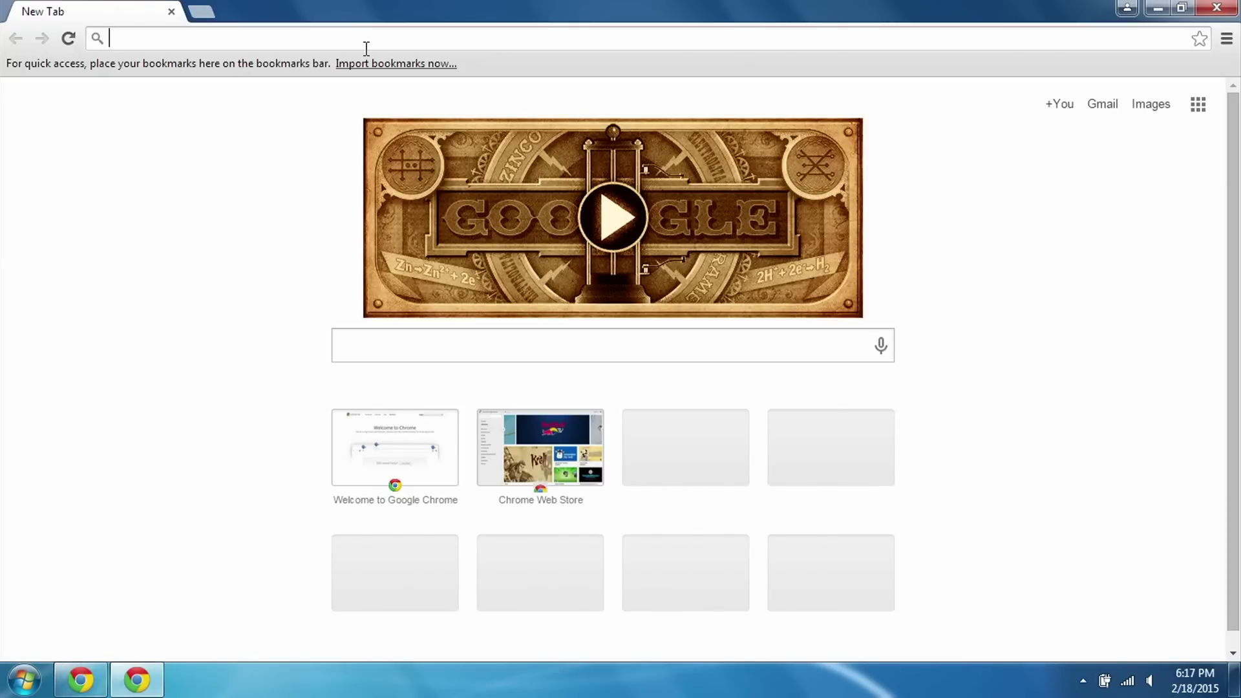
{"action": "type", "text": "4c11b"}
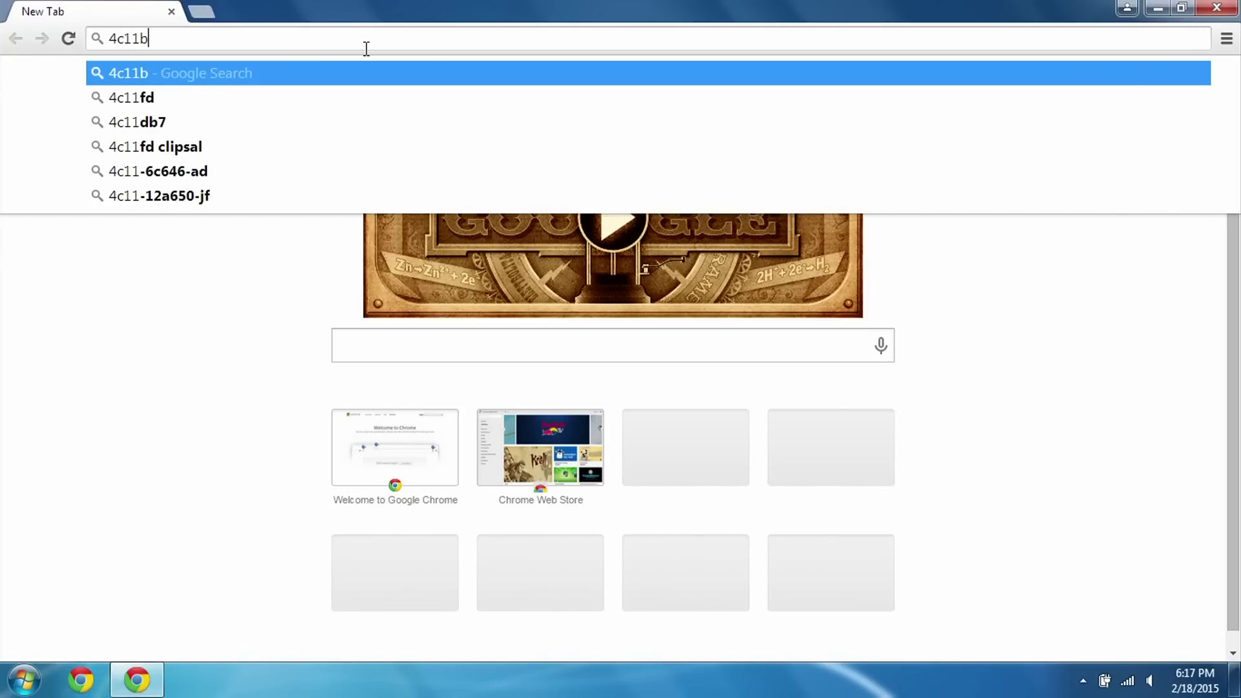
{"action": "type", "text": "f1066"}
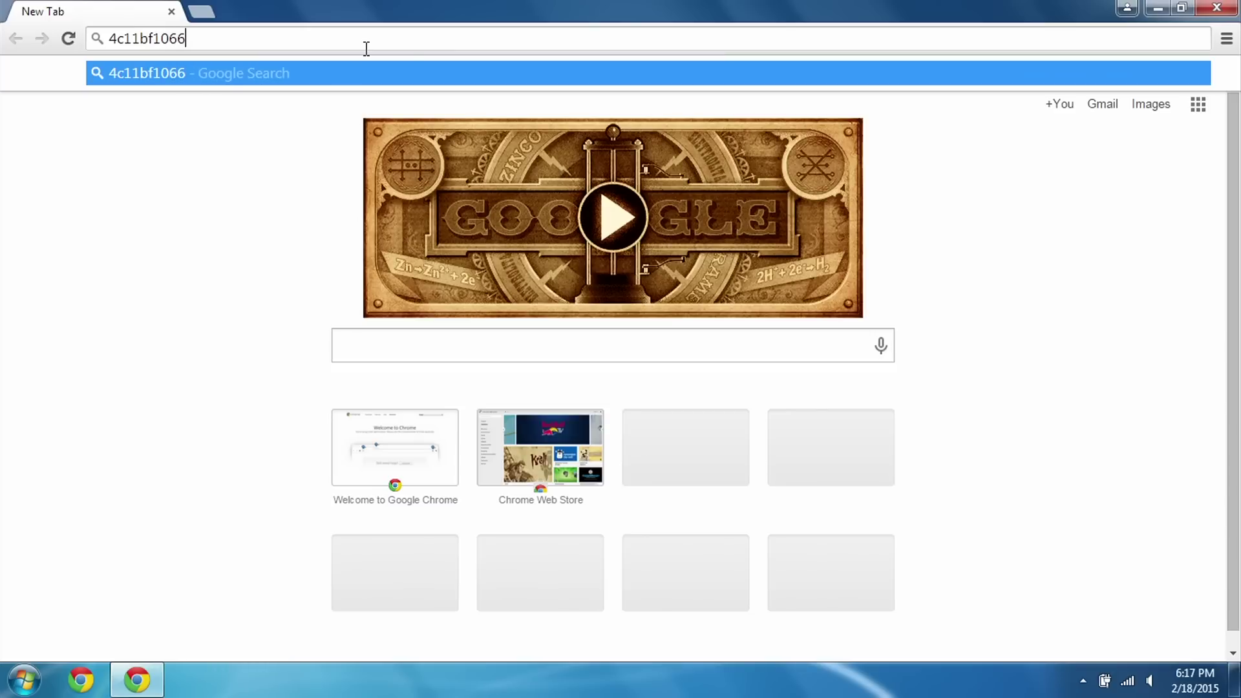
{"action": "type", "text": "54.quic"}
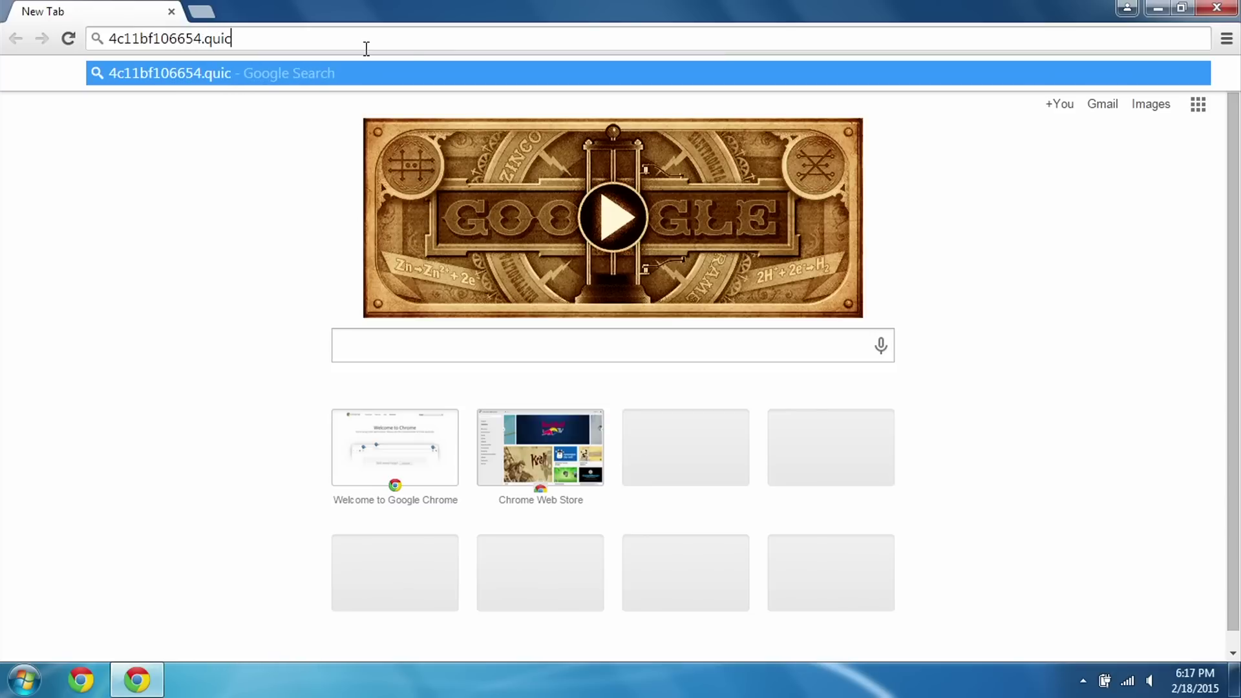
{"action": "type", "text": "kddns.com"}
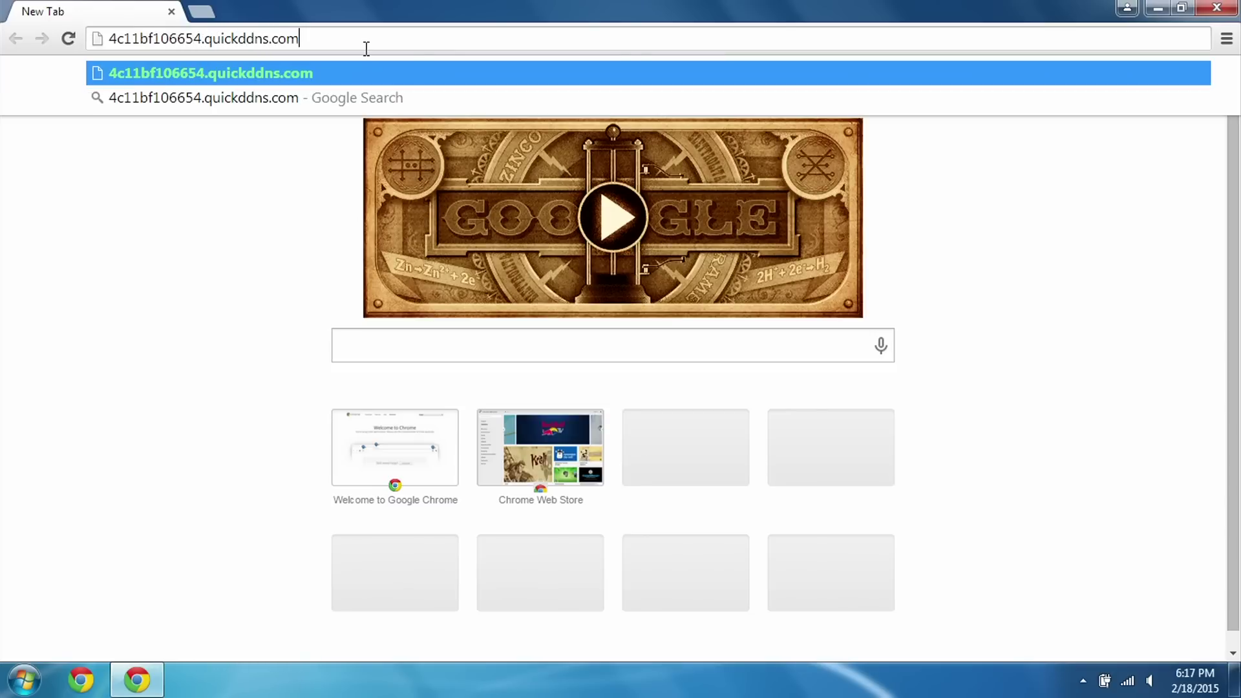
{"action": "type", "text": ":37776"}
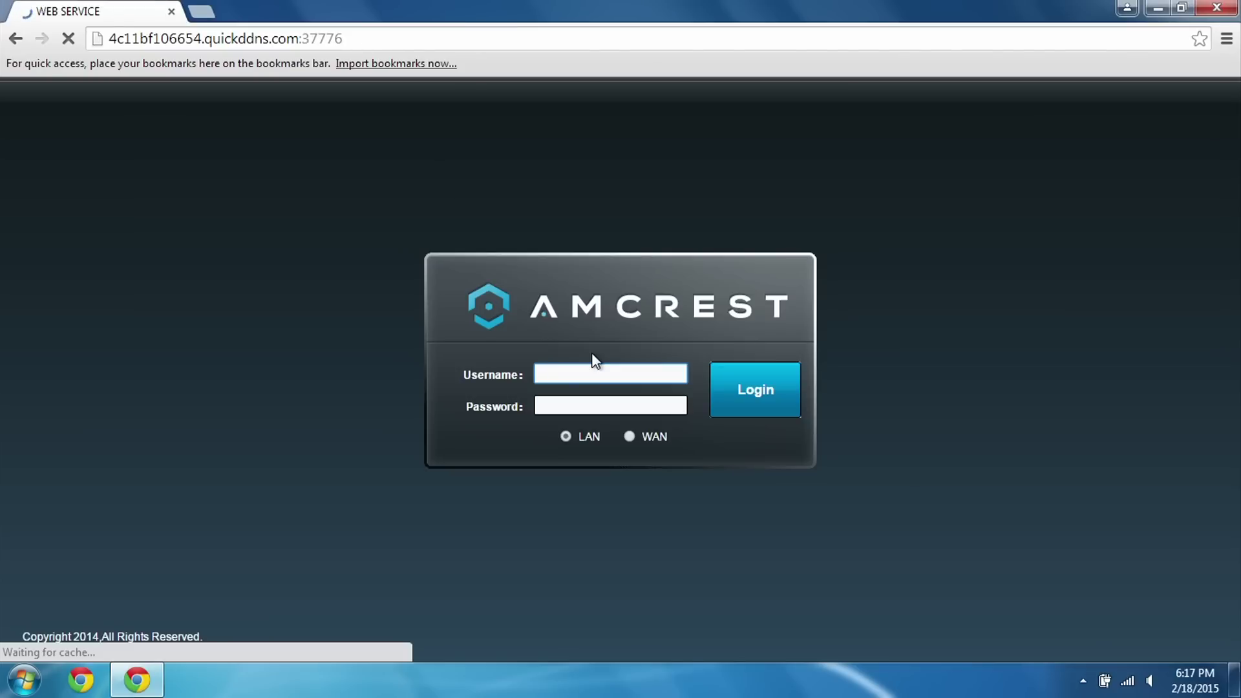
Log in with the DVR username and password, then open all four camera channels in Live view
{"action": "type", "text": "admin"}
{"action": "key", "text": "Tab"}
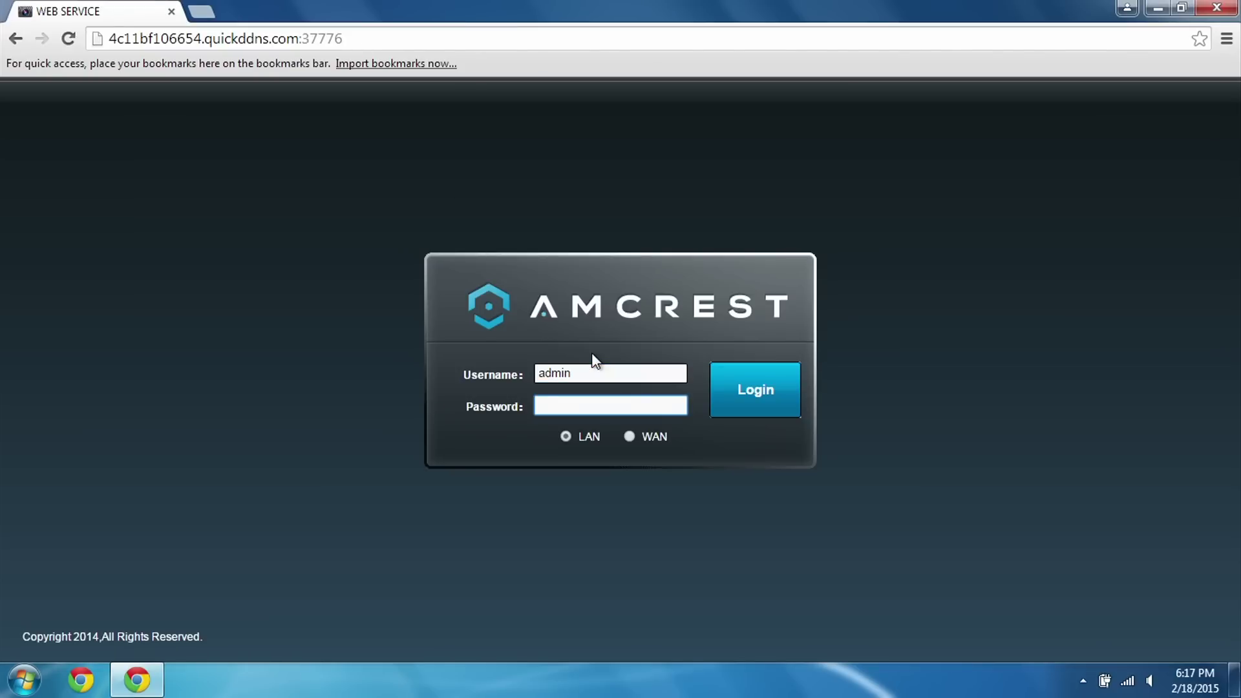
{"action": "type", "text": "admin"}
{"action": "key", "text": "Return"}
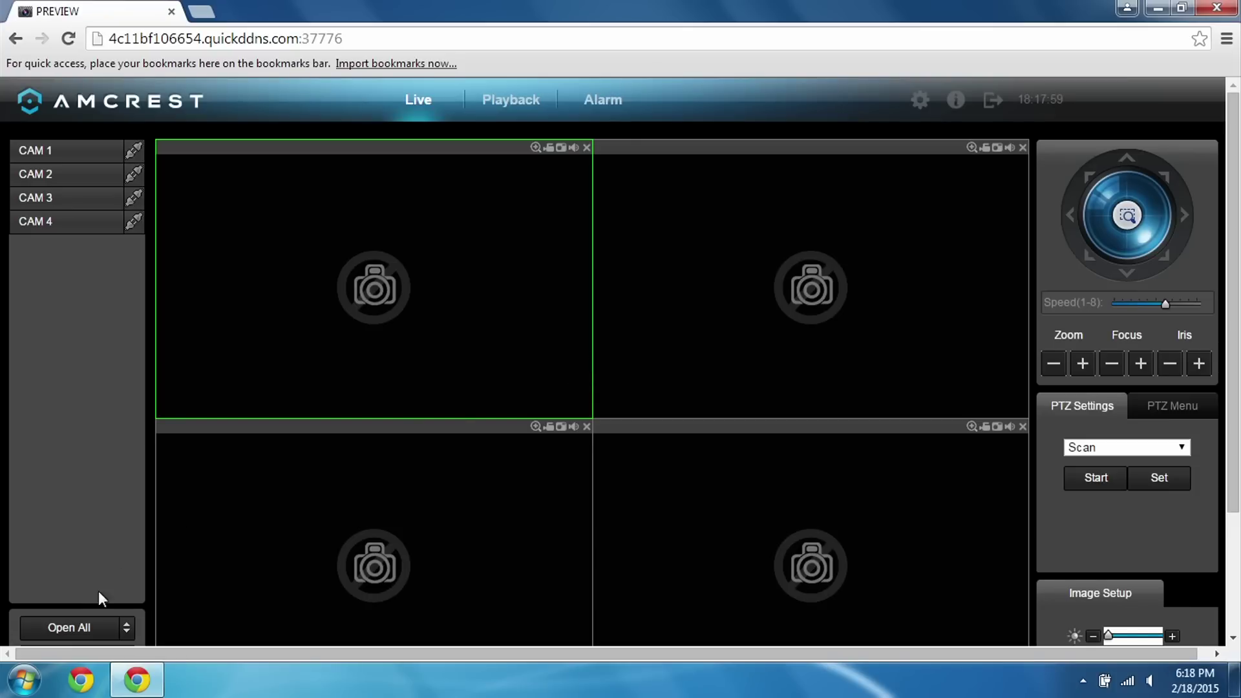
{"action": "left_click", "coordinate": [73, 621]}
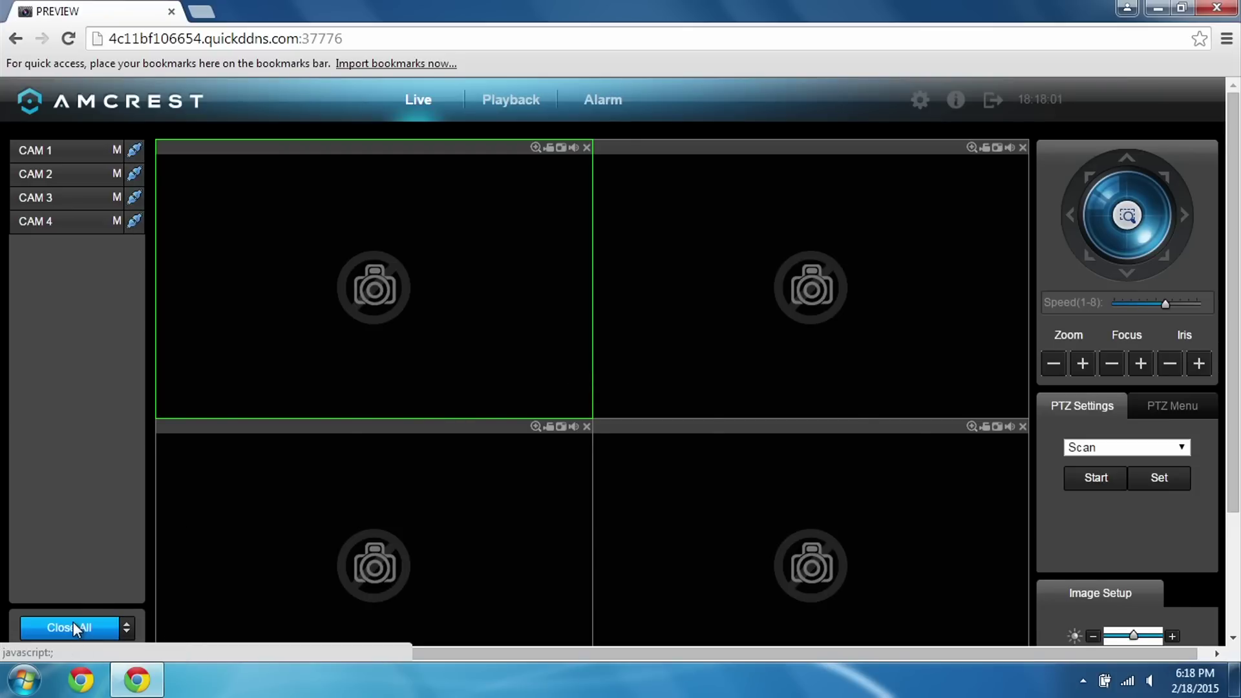